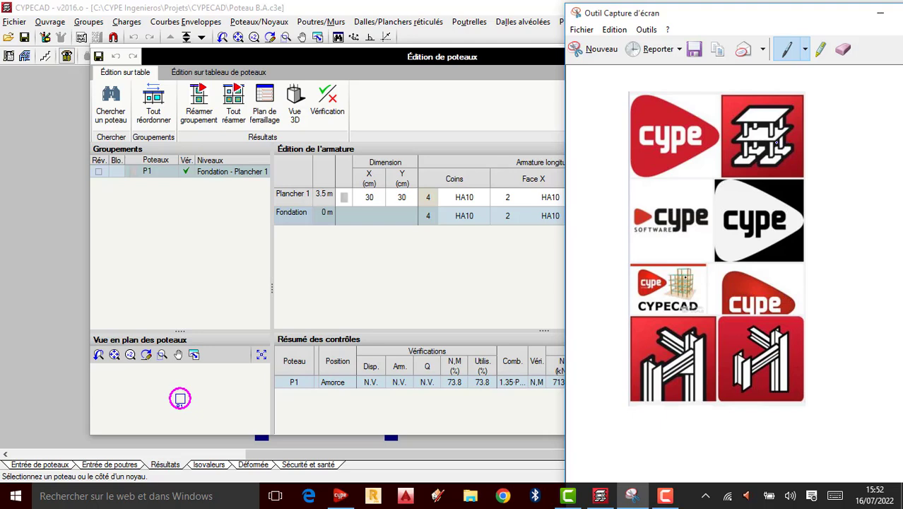
Step: Highlight the lower part of the red building-frame logo in yellow on the captured image and minimize the capture window
{"action": "left_click", "coordinate": [820, 49]}
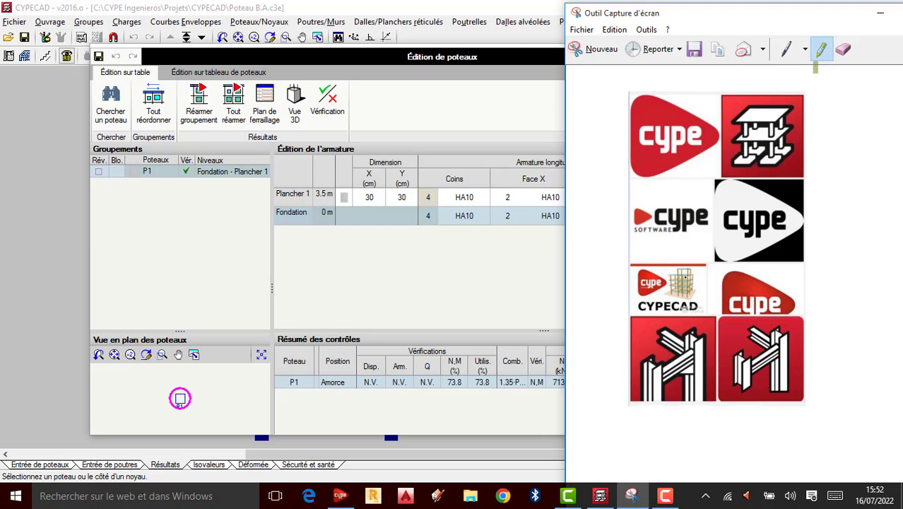
{"action": "mouse_move", "coordinate": [786, 140]}
{"action": "left_mouse_down"}
{"action": "mouse_move", "coordinate": [763, 152]}
{"action": "mouse_move", "coordinate": [762, 168]}
{"action": "mouse_move", "coordinate": [784, 176]}
{"action": "mouse_move", "coordinate": [803, 158]}
{"action": "mouse_move", "coordinate": [773, 145]}
{"action": "mouse_move", "coordinate": [759, 169]}
{"action": "mouse_move", "coordinate": [793, 167]}
{"action": "mouse_move", "coordinate": [794, 154]}
{"action": "mouse_move", "coordinate": [786, 163]}
{"action": "mouse_move", "coordinate": [780, 152]}
{"action": "mouse_move", "coordinate": [764, 160]}
{"action": "mouse_move", "coordinate": [791, 166]}
{"action": "mouse_move", "coordinate": [777, 160]}
{"action": "left_mouse_up"}
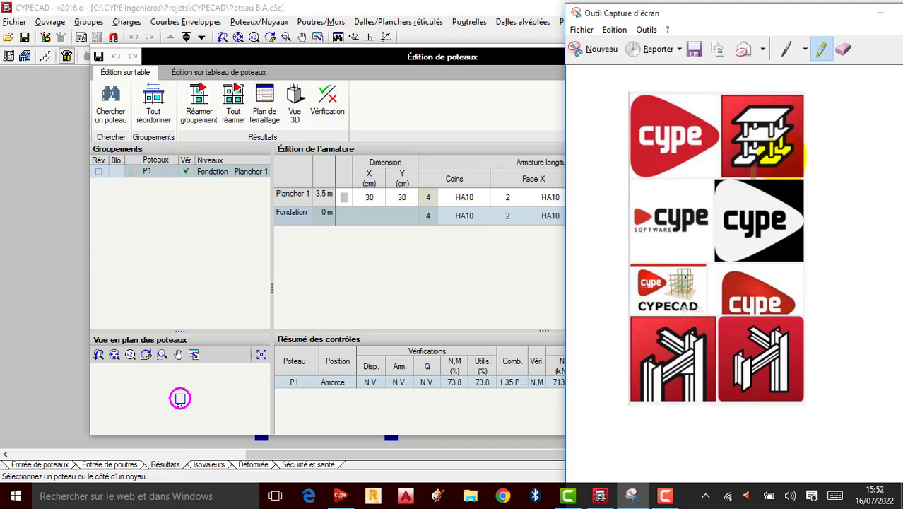
{"action": "left_click_drag", "start_coordinate": [802, 24], "coordinate": [680, 26]}
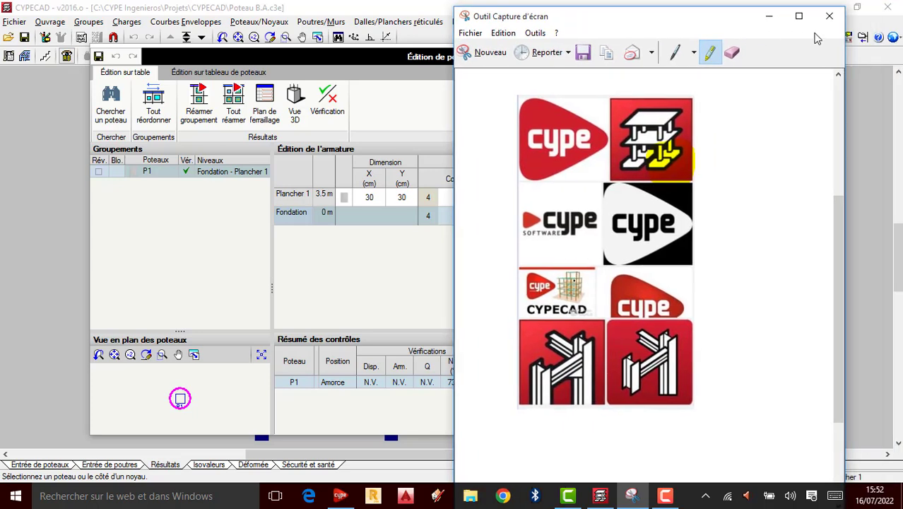
{"action": "left_click", "coordinate": [766, 17]}
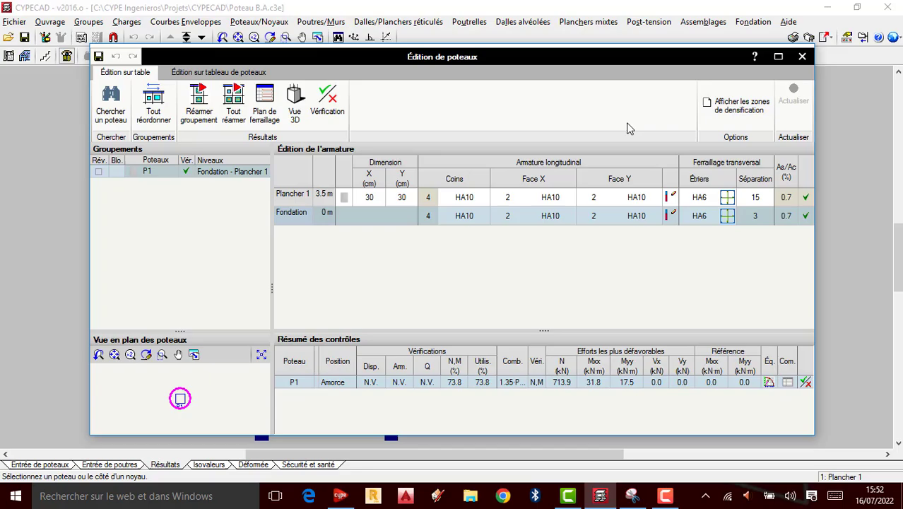
Step: Maximize the column editor to view the P1 reinforcement and exit column editing
{"action": "left_click", "coordinate": [777, 56]}
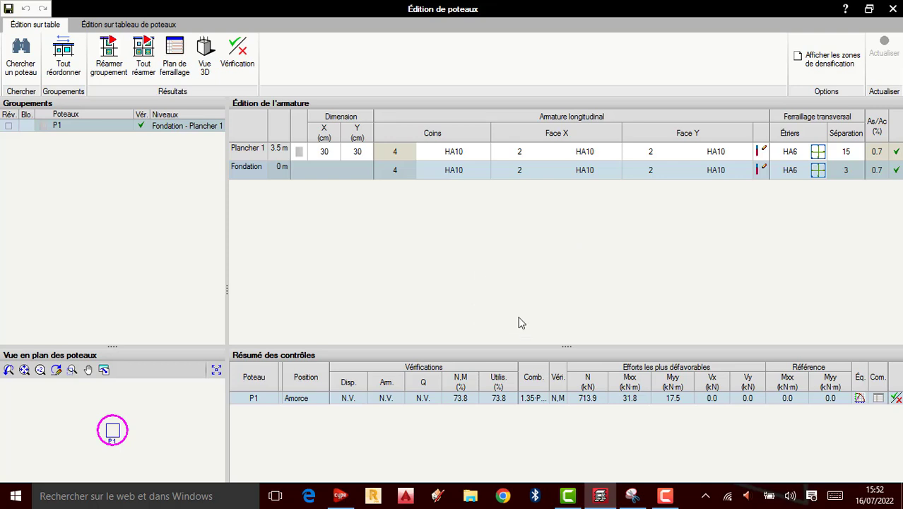
{"action": "left_click", "coordinate": [893, 9]}
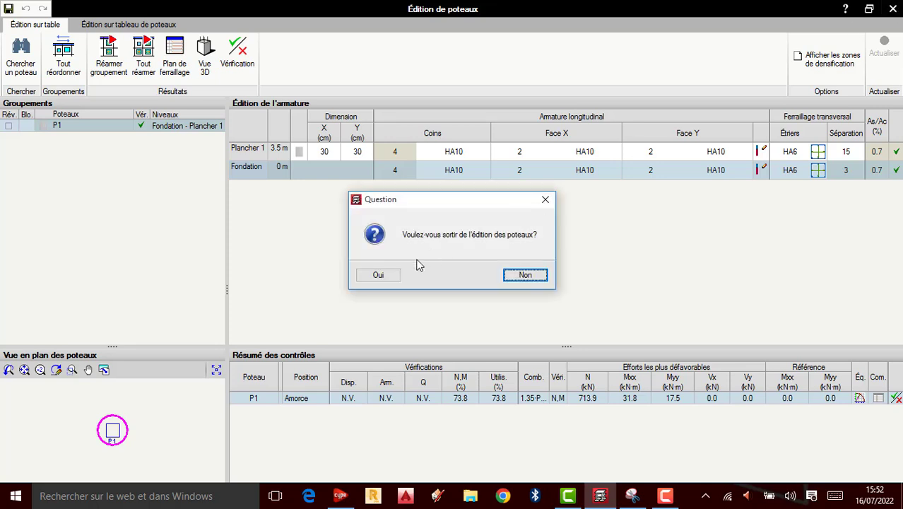
{"action": "left_click", "coordinate": [378, 276]}
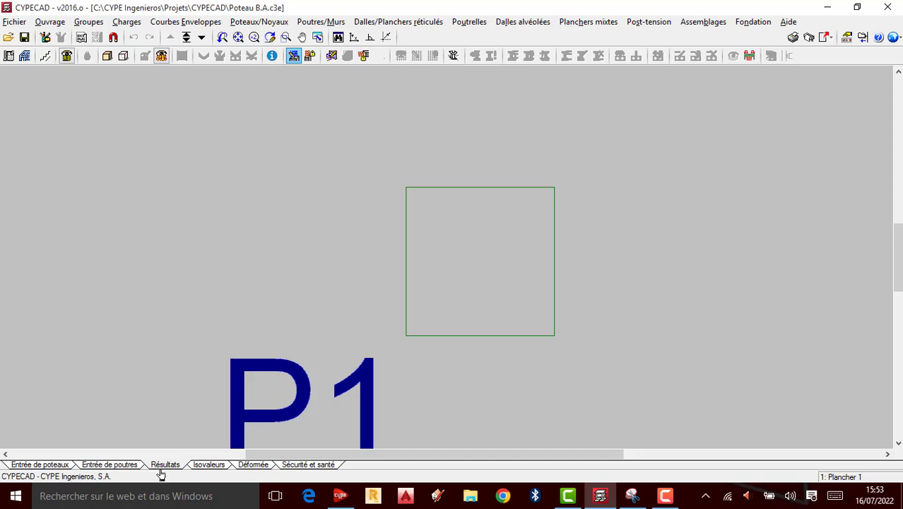
Step: Examine the structure's groups in the group selection dialog and close it without changing group
{"action": "left_click", "coordinate": [187, 38]}
{"action": "left_click", "coordinate": [187, 38]}
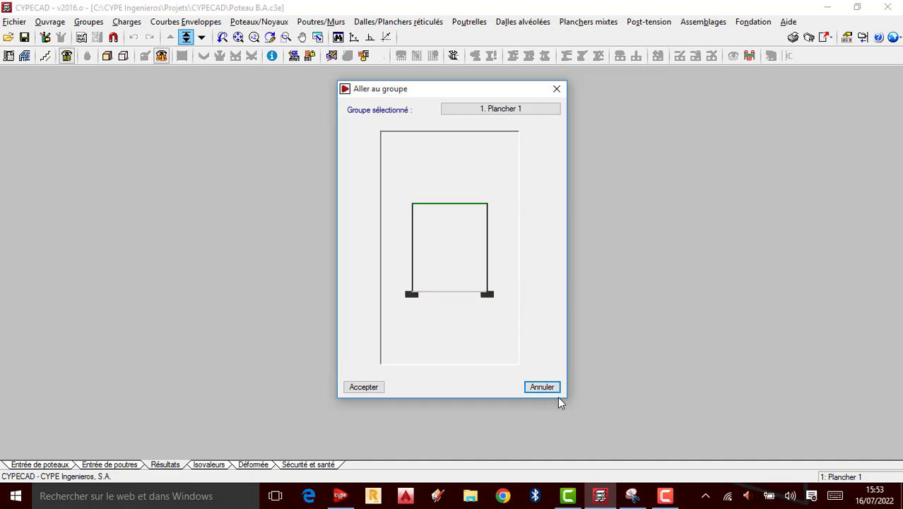
{"action": "left_click", "coordinate": [665, 496]}
{"action": "left_click", "coordinate": [574, 319]}
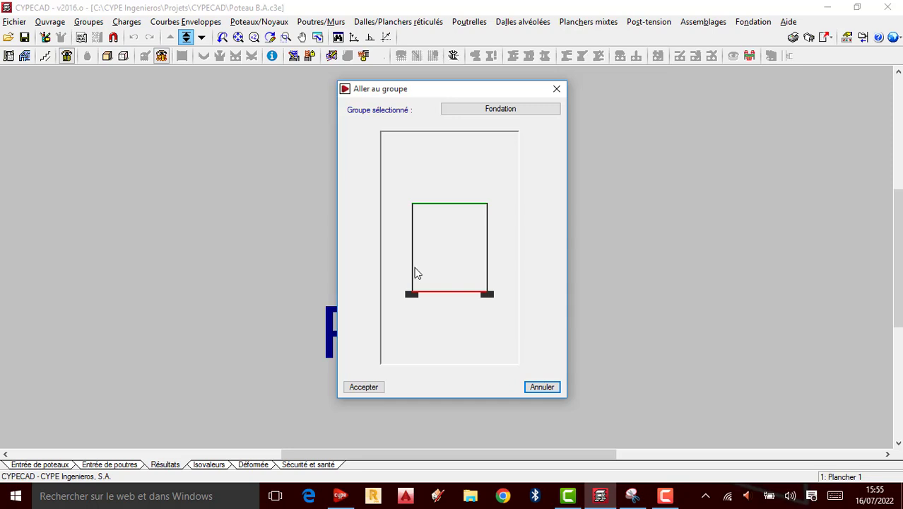
{"action": "left_click", "coordinate": [556, 94]}
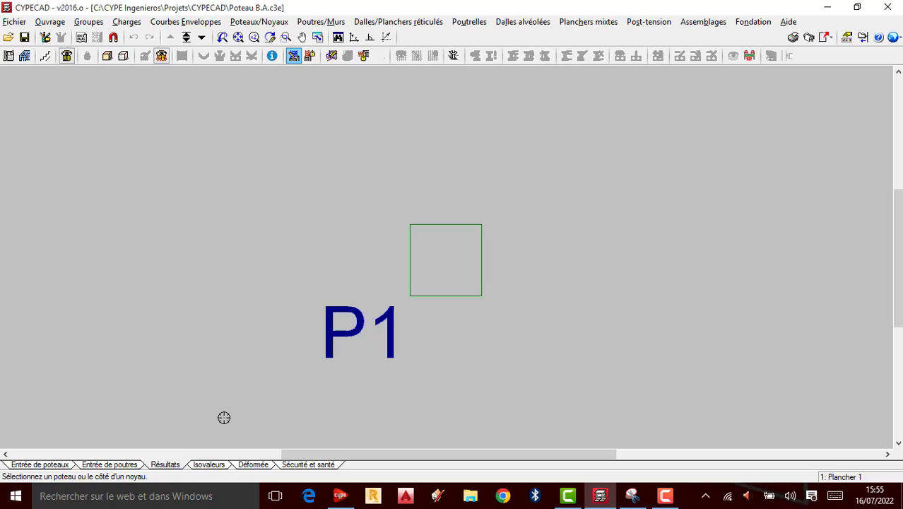
Step: Switch to beam entry, calculate the structure with its foundation, and close the calculation error report
{"action": "left_click", "coordinate": [113, 466]}
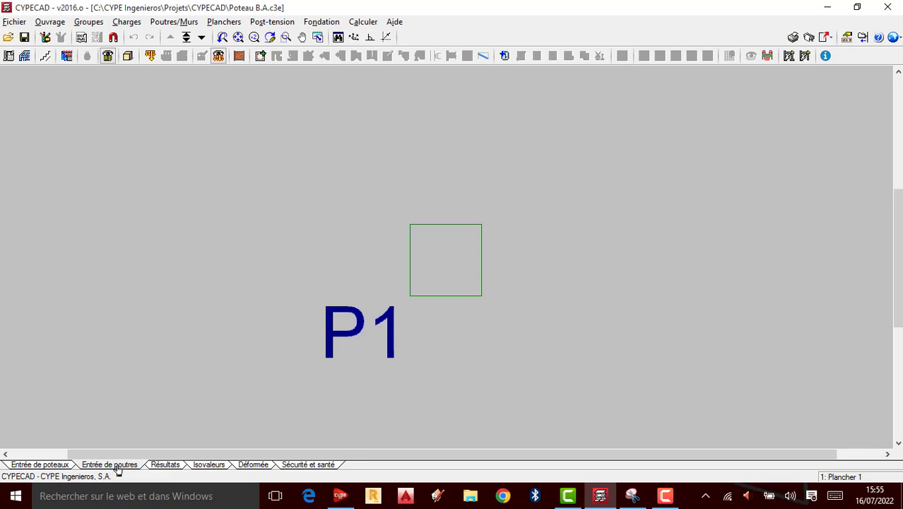
{"action": "left_click", "coordinate": [363, 23]}
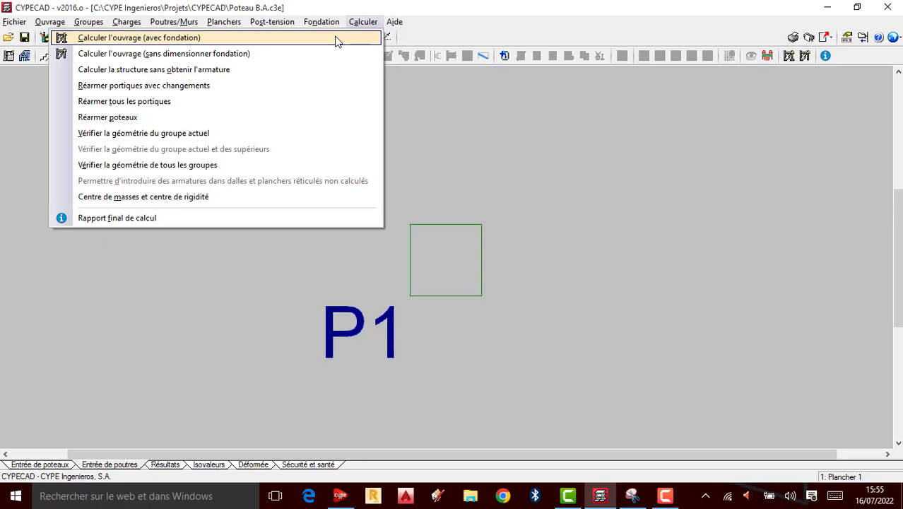
{"action": "left_click", "coordinate": [337, 40]}
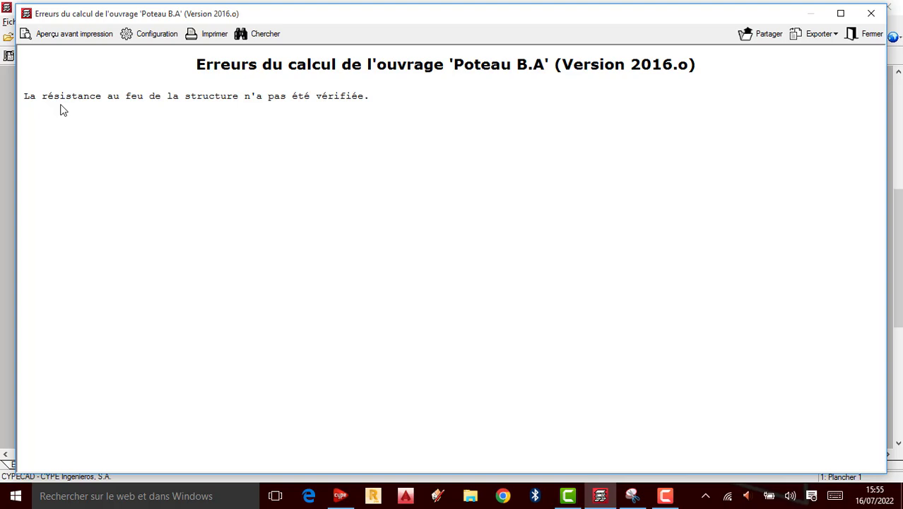
{"action": "left_click", "coordinate": [871, 15]}
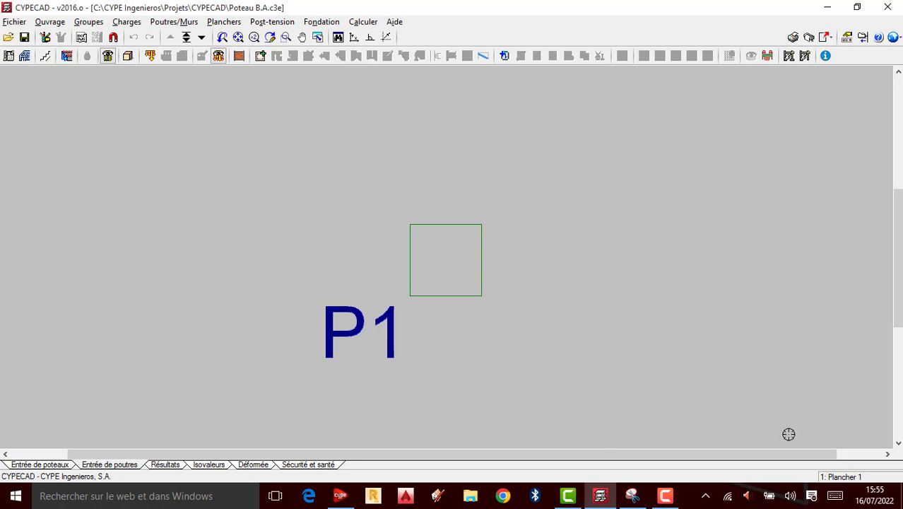
{"action": "left_click", "coordinate": [664, 495]}
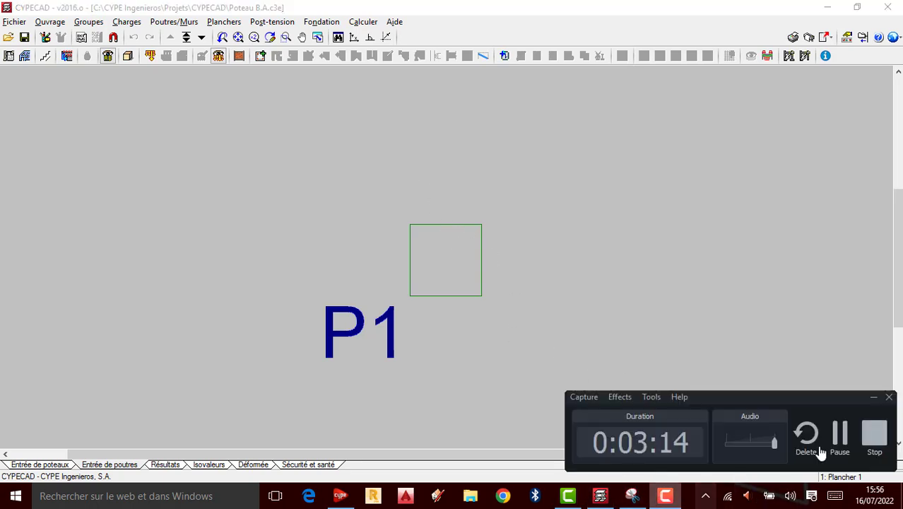
{"action": "left_click", "coordinate": [284, 410]}
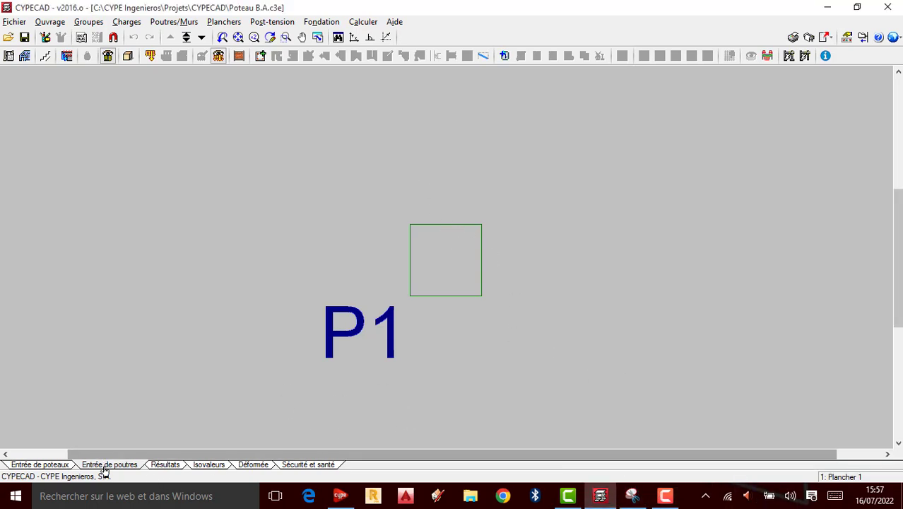
Step: Calculate the structure without dimensioning the foundation and close the calculation error report
{"action": "left_click", "coordinate": [366, 26]}
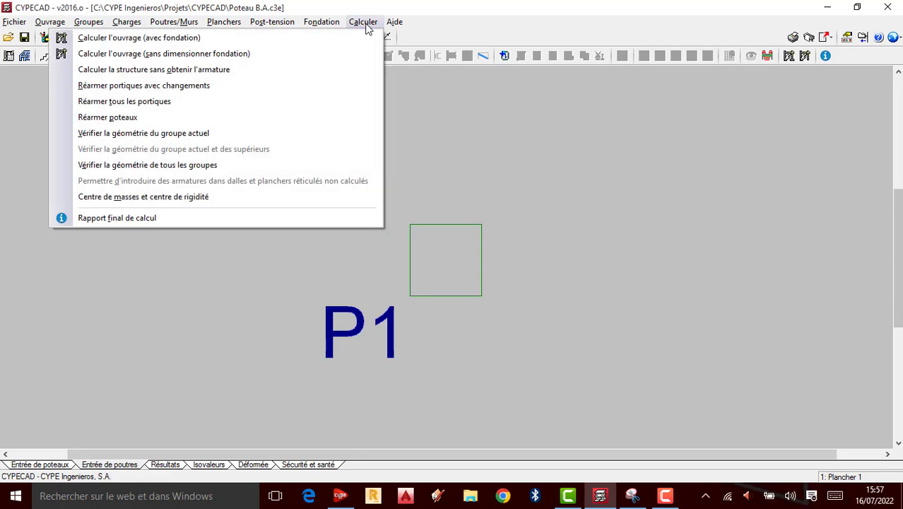
{"action": "left_click", "coordinate": [168, 54]}
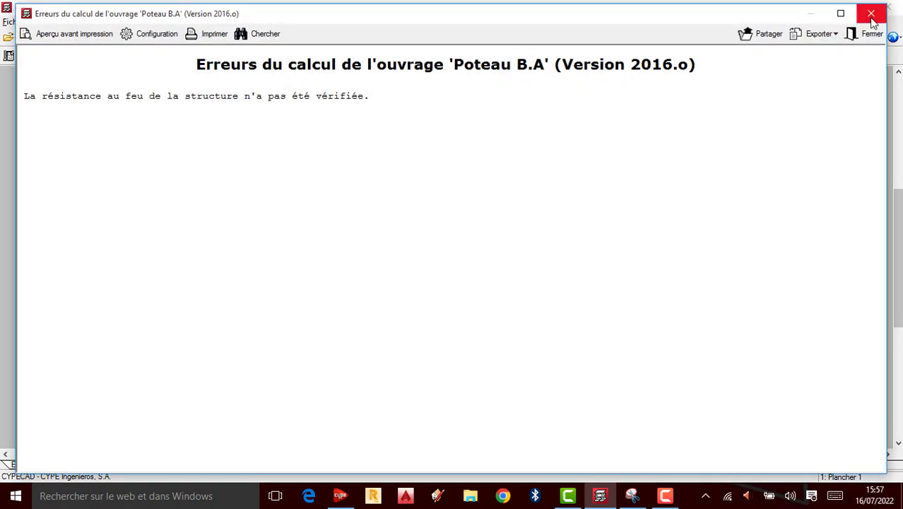
{"action": "left_click", "coordinate": [873, 21]}
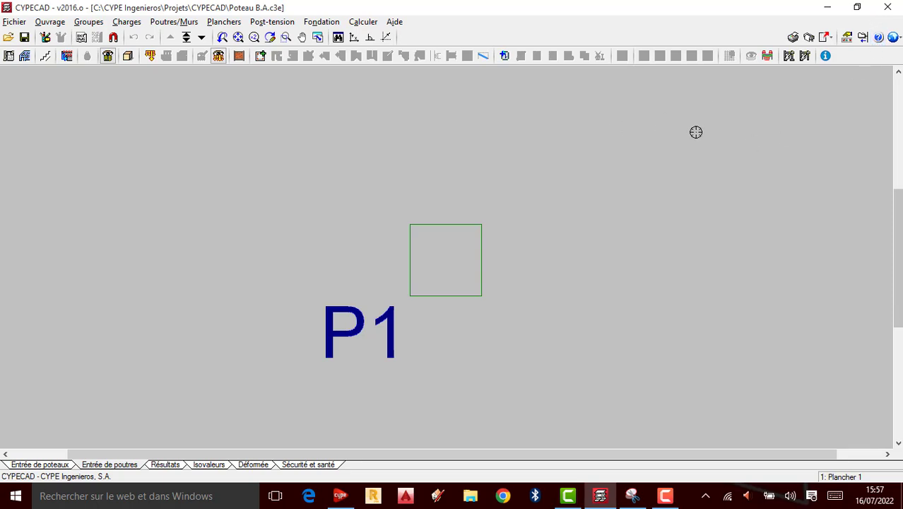
Step: Go down from Plancher 1 to the Fondation group and check it in the group selection dialog
{"action": "left_click", "coordinate": [185, 39]}
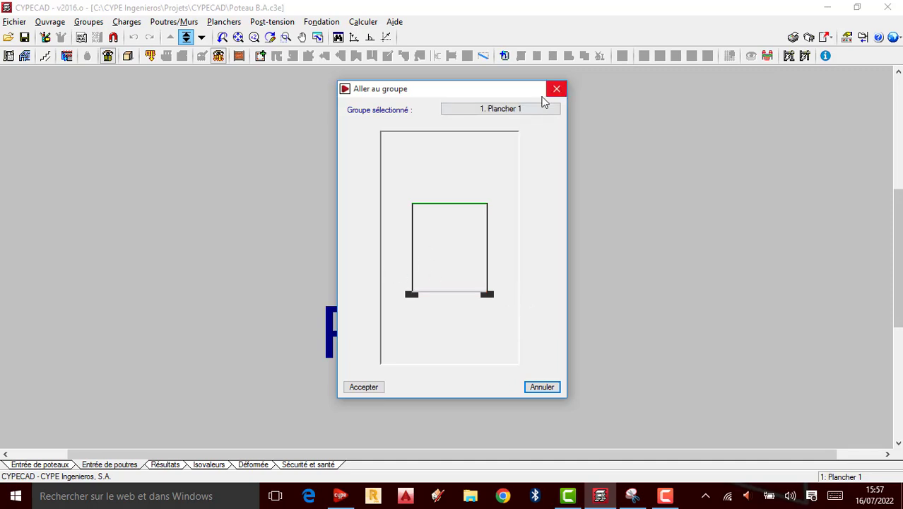
{"action": "left_click", "coordinate": [555, 88]}
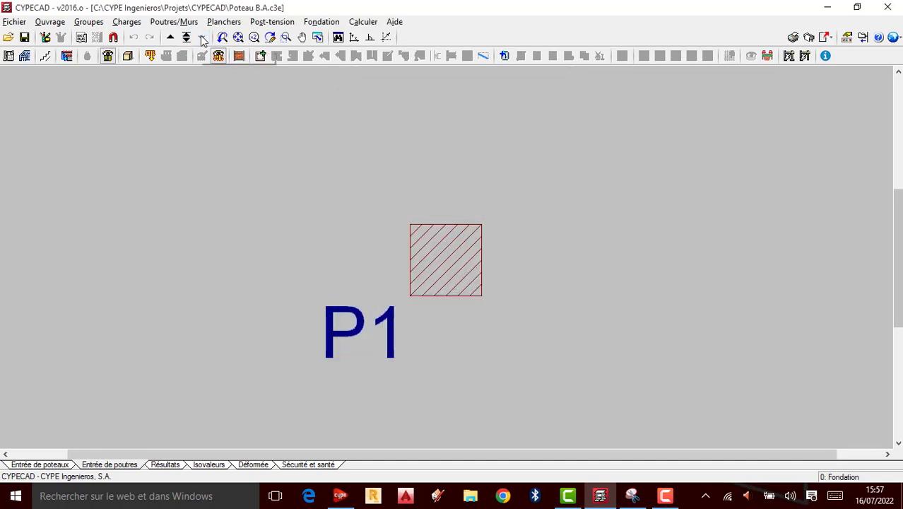
{"action": "left_click", "coordinate": [186, 37]}
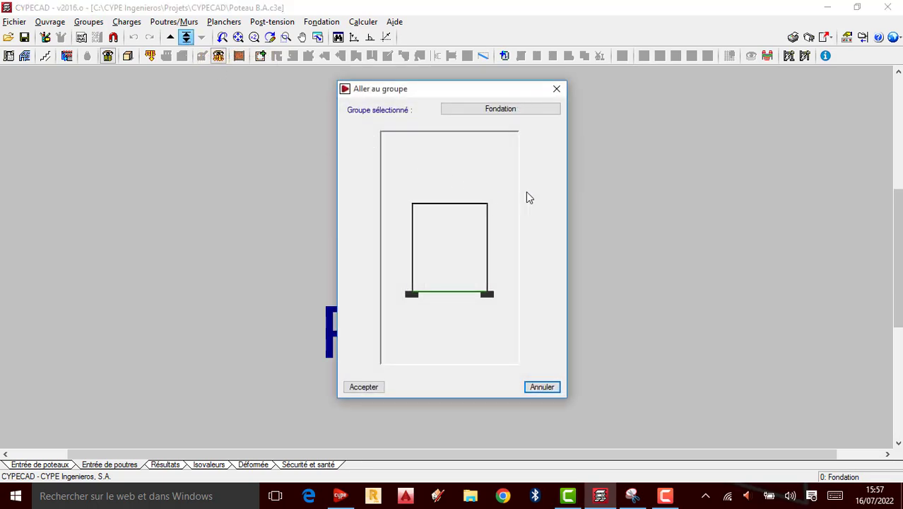
{"action": "left_click", "coordinate": [366, 386]}
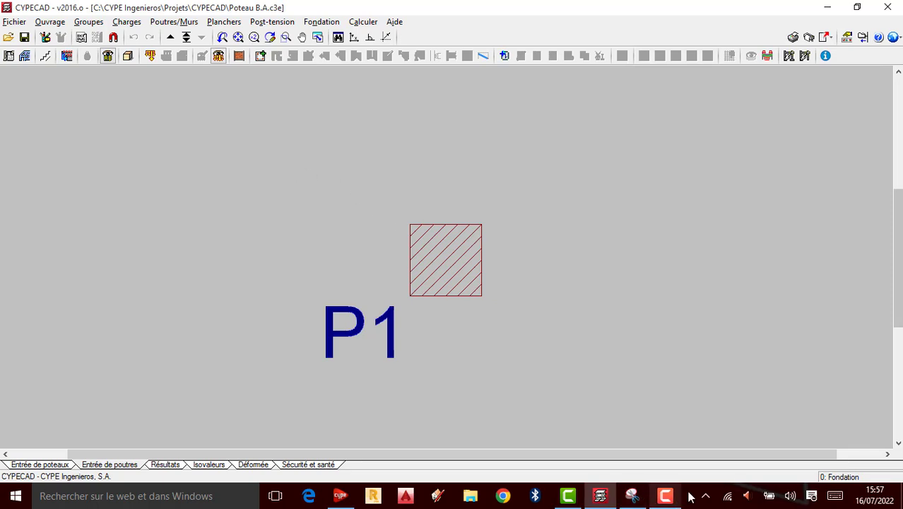
{"action": "left_click", "coordinate": [665, 495]}
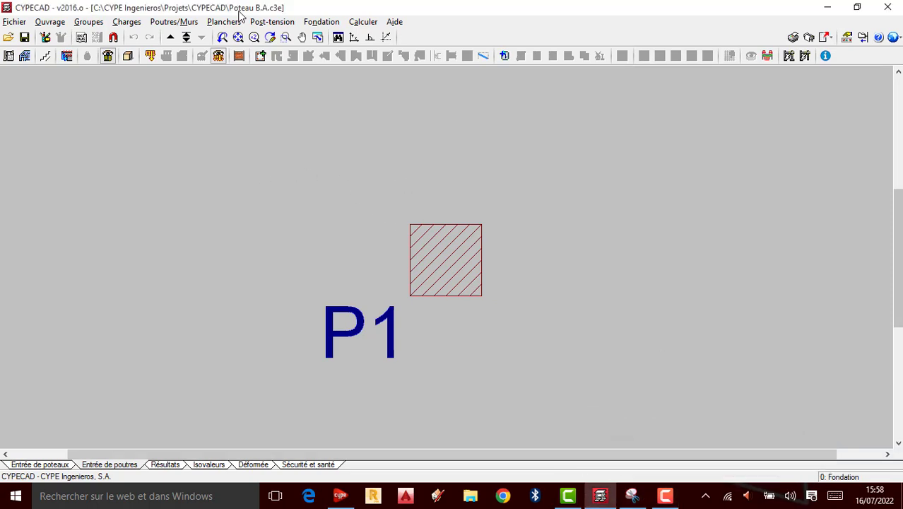
Step: Bring up the foundation element tools and dismiss the help message about footings under columns
{"action": "left_click", "coordinate": [306, 22]}
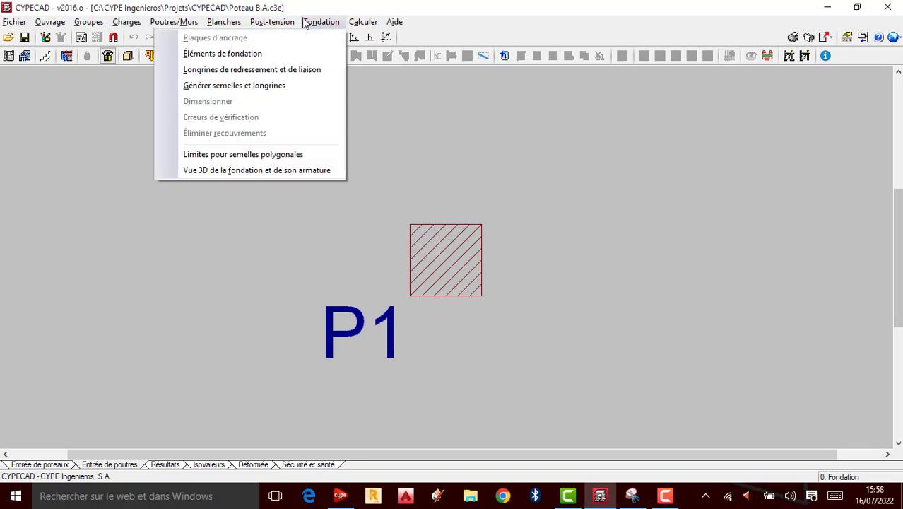
{"action": "left_click", "coordinate": [274, 54]}
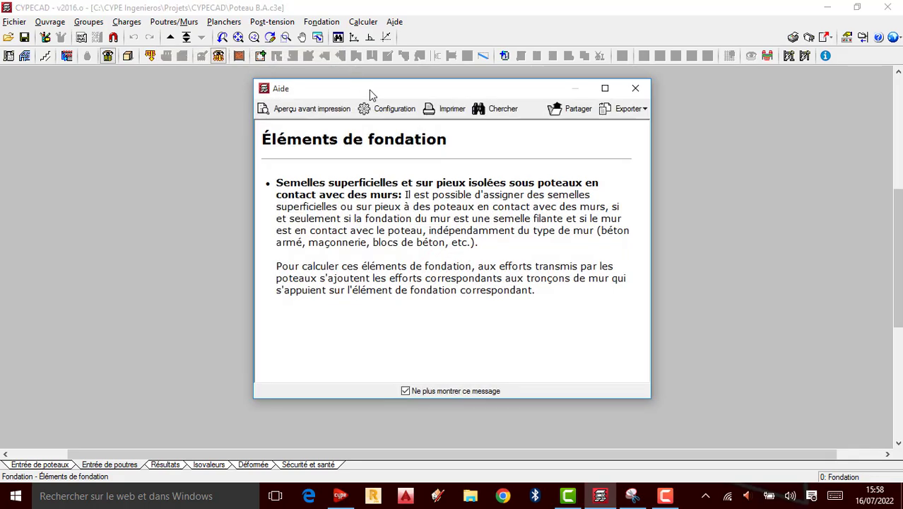
{"action": "left_click_drag", "start_coordinate": [368, 90], "coordinate": [256, 96]}
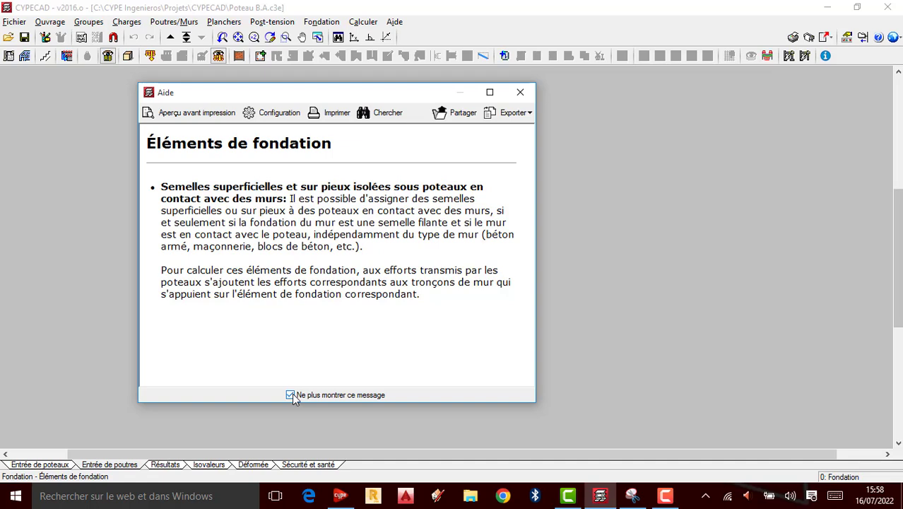
{"action": "left_click", "coordinate": [520, 93]}
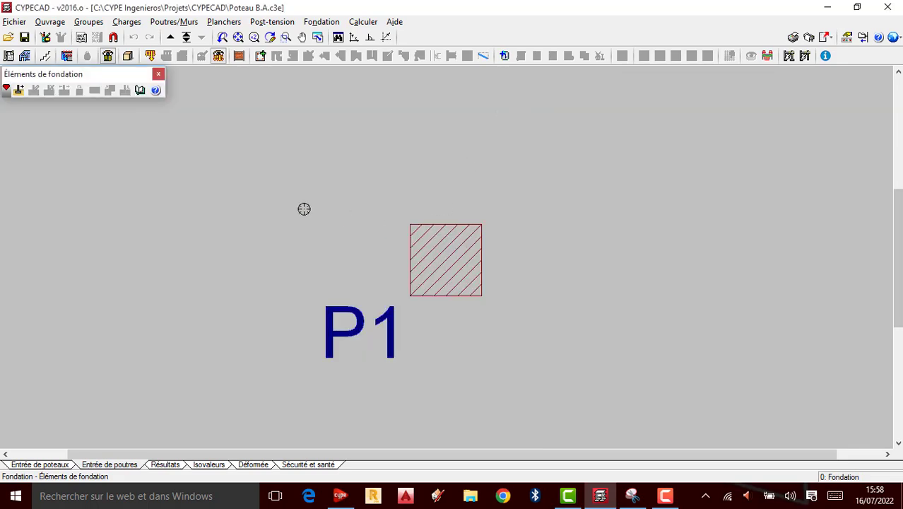
{"action": "left_click_drag", "start_coordinate": [70, 77], "coordinate": [157, 93]}
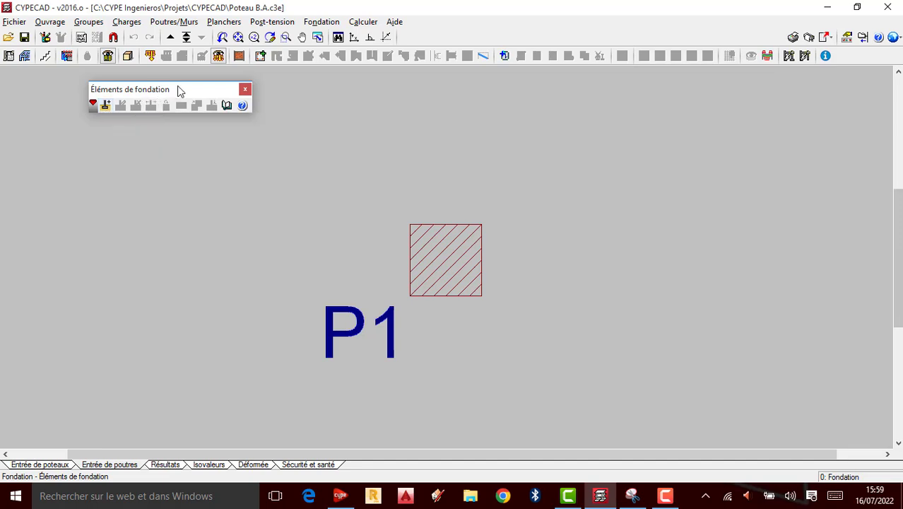
{"action": "left_click_drag", "start_coordinate": [178, 89], "coordinate": [77, 78]}
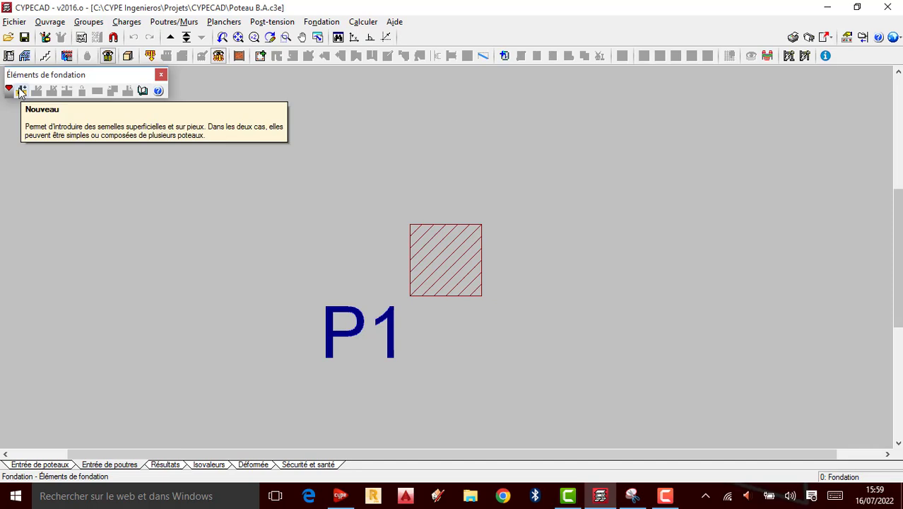
Step: Start a new foundation element for a single column and choose the second of the reinforced concrete footing types
{"action": "left_click", "coordinate": [22, 92]}
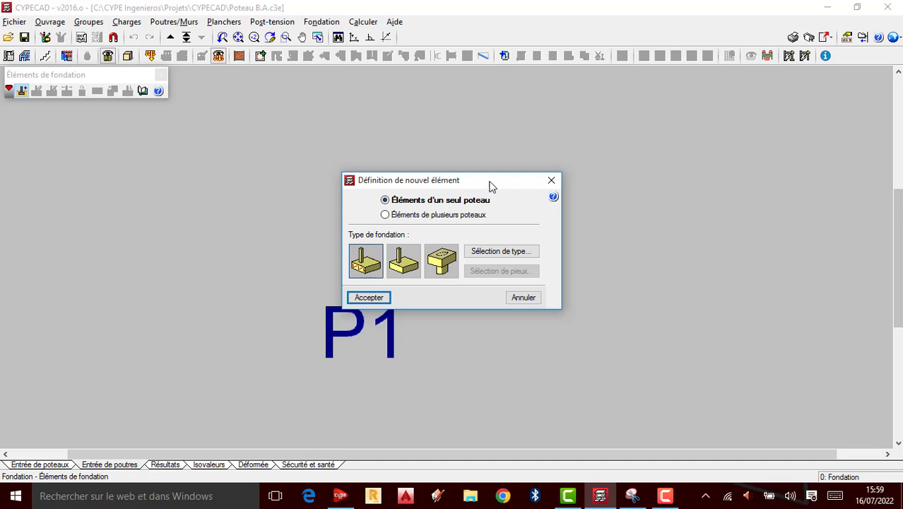
{"action": "mouse_move", "coordinate": [487, 183]}
{"action": "left_mouse_down"}
{"action": "mouse_move", "coordinate": [683, 191]}
{"action": "mouse_move", "coordinate": [674, 181]}
{"action": "left_mouse_up"}
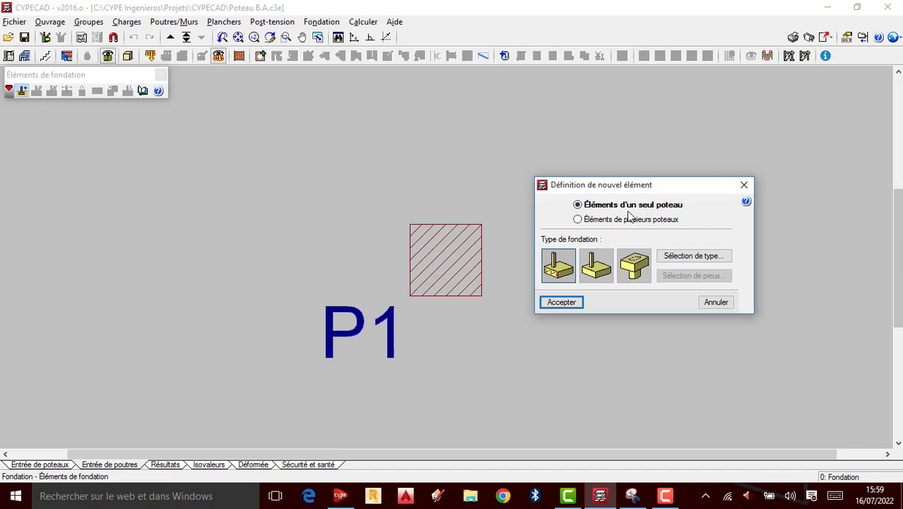
{"action": "left_click", "coordinate": [579, 221]}
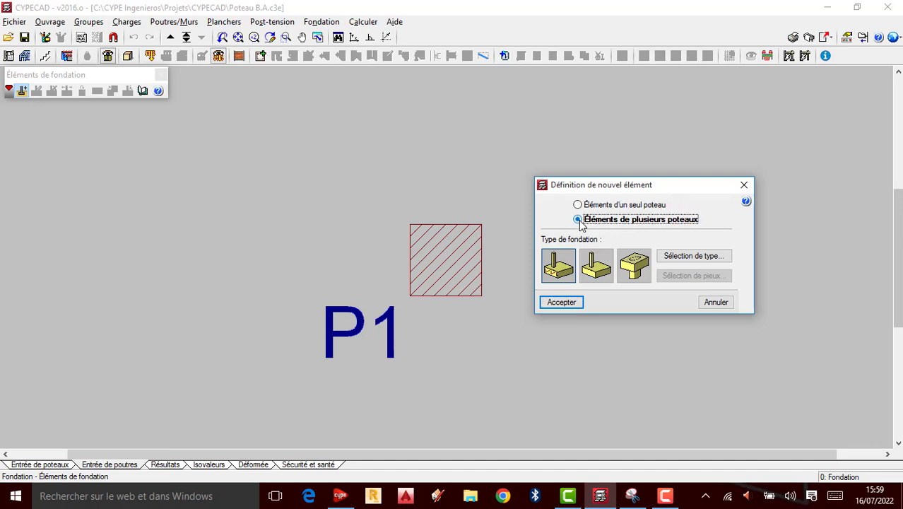
{"action": "left_click", "coordinate": [578, 205]}
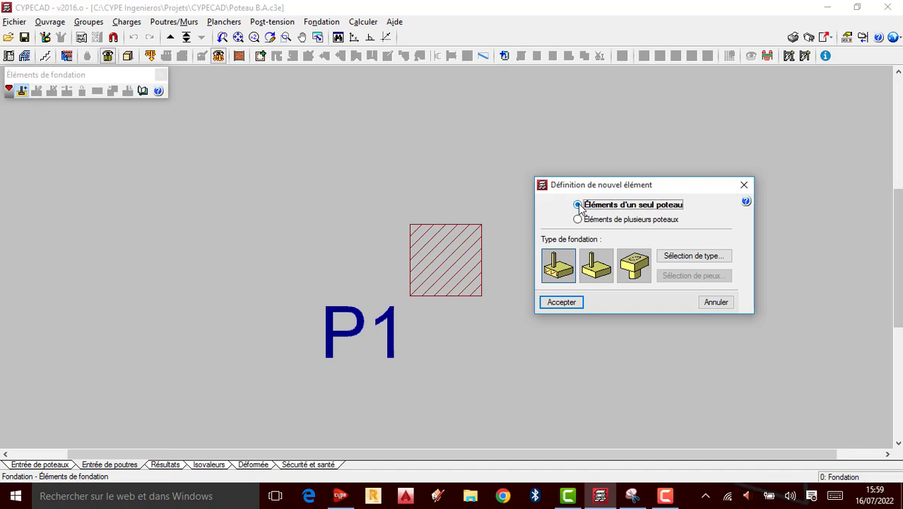
{"action": "left_click", "coordinate": [692, 257]}
{"action": "left_click_drag", "start_coordinate": [656, 226], "coordinate": [268, 225]}
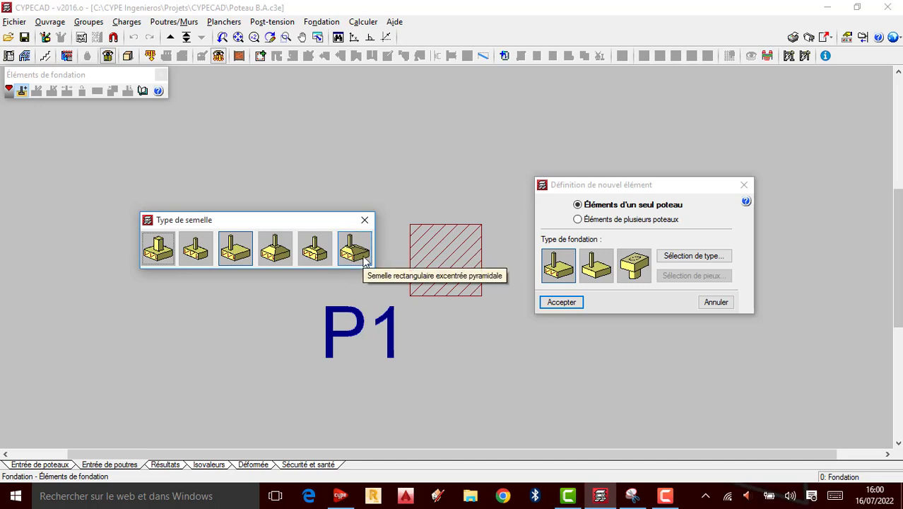
{"action": "left_click", "coordinate": [202, 253]}
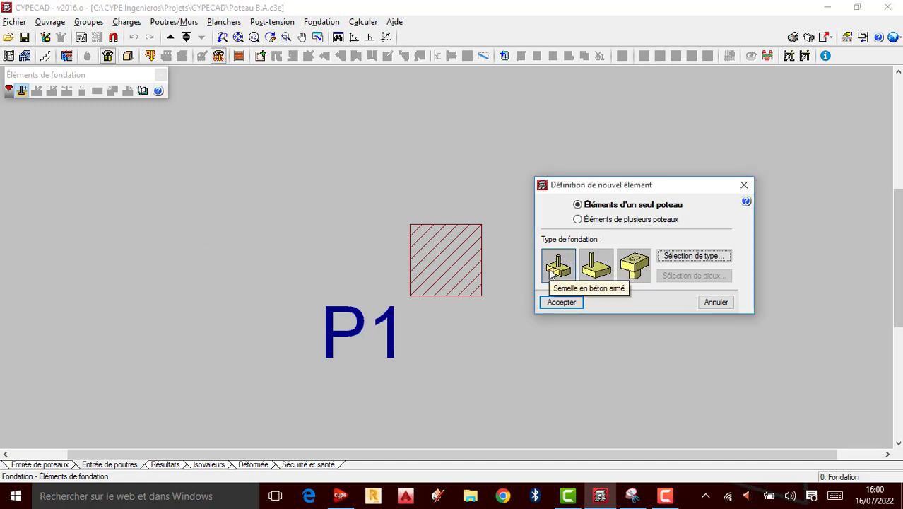
Step: Accept the footing definition and place the footing under column P1
{"action": "left_click", "coordinate": [562, 302]}
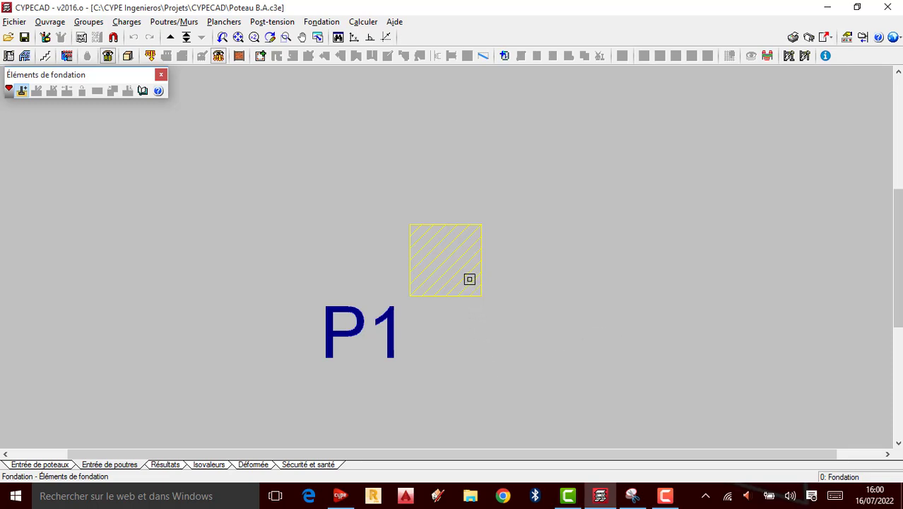
{"action": "left_click", "coordinate": [461, 266]}
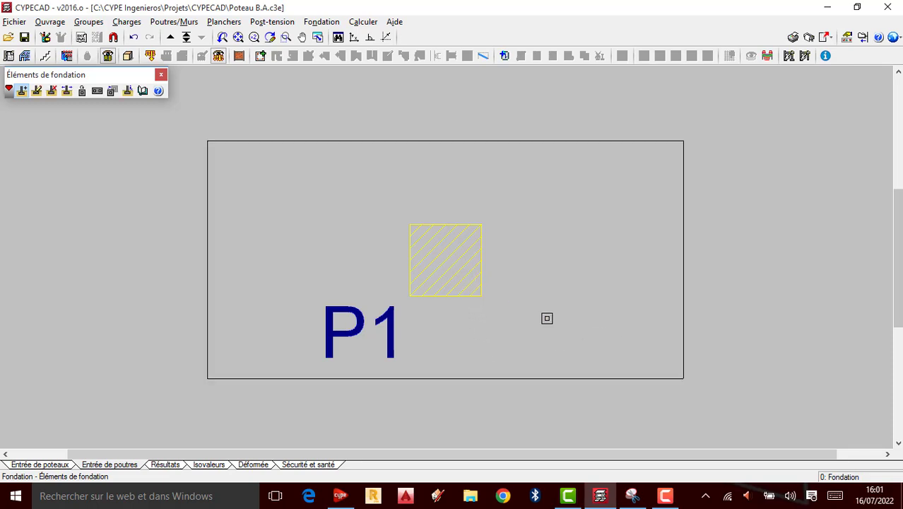
{"action": "scroll", "coordinate": [569, 332], "scroll_direction": "down", "scroll_amount": 5}
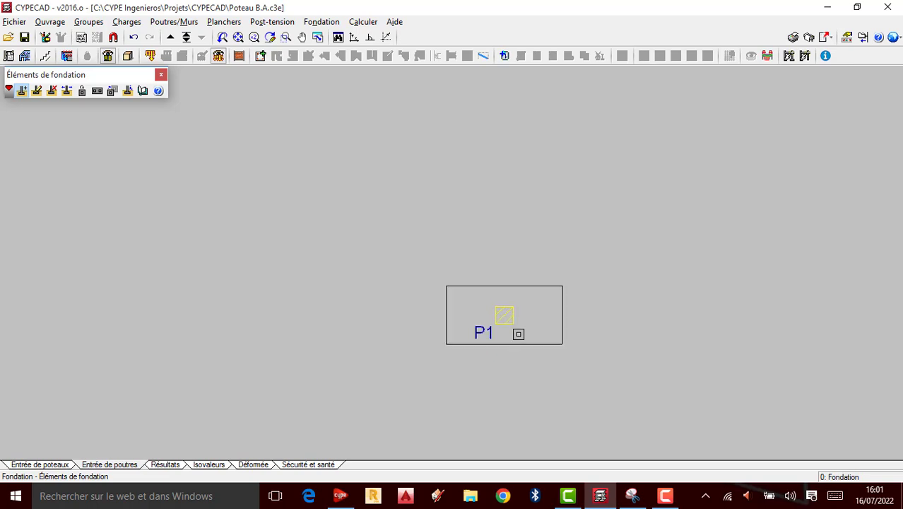
{"action": "scroll", "coordinate": [510, 328], "scroll_direction": "up", "scroll_amount": 1}
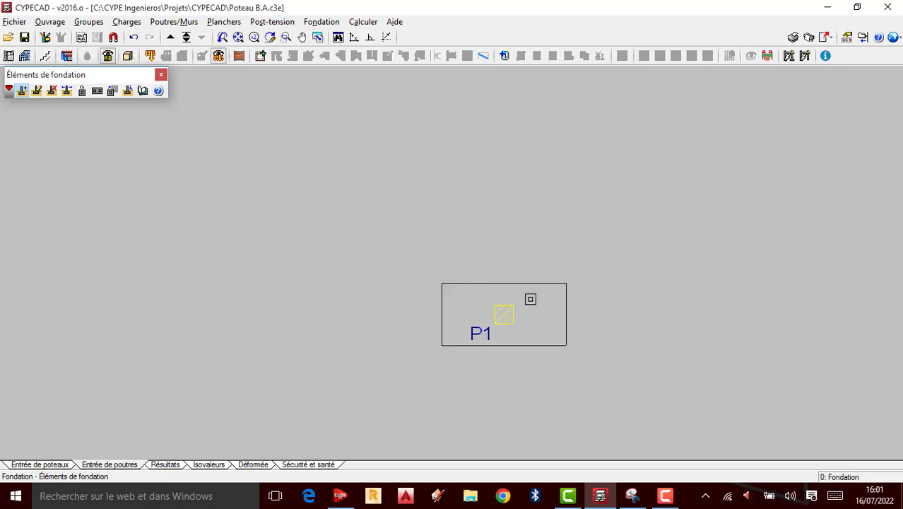
{"action": "scroll", "coordinate": [505, 327], "scroll_direction": "up", "scroll_amount": 1}
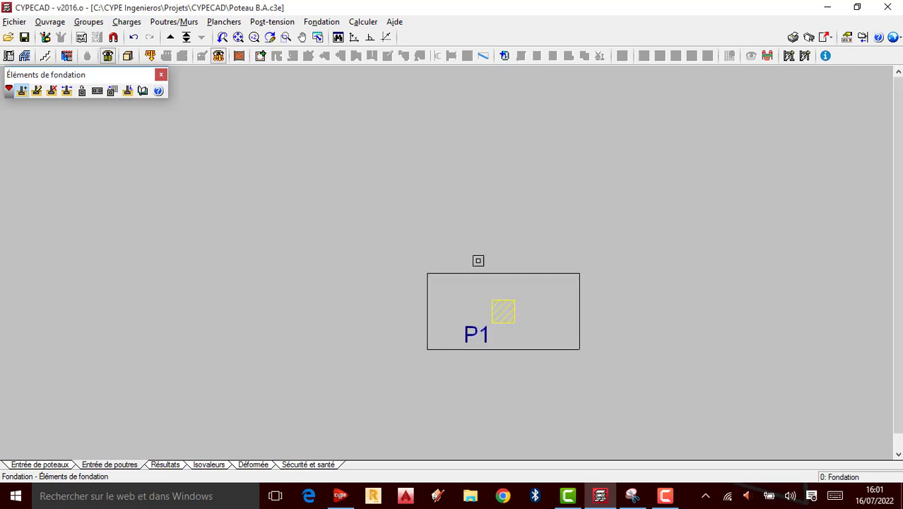
{"action": "scroll", "coordinate": [510, 358], "scroll_direction": "up", "scroll_amount": 1}
{"action": "scroll", "coordinate": [499, 302], "scroll_direction": "up", "scroll_amount": 1}
{"action": "scroll", "coordinate": [494, 357], "scroll_direction": "up", "scroll_amount": 1}
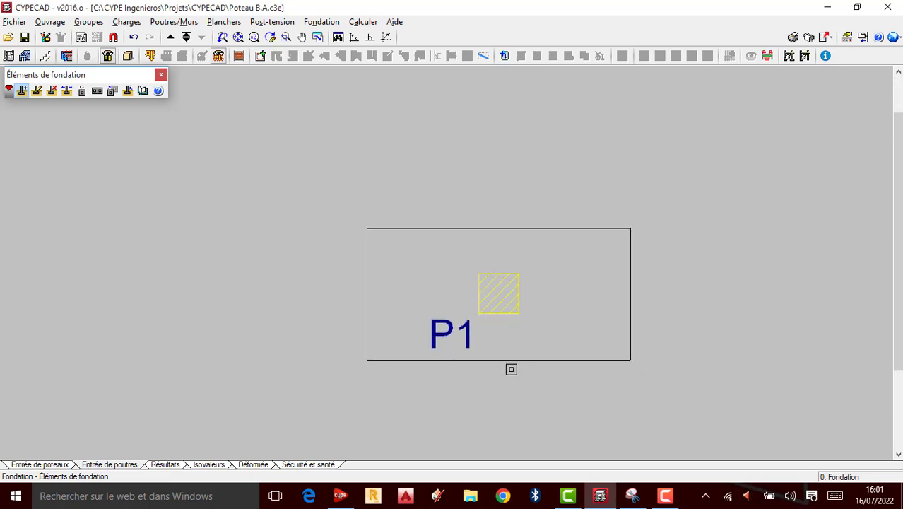
{"action": "scroll", "coordinate": [403, 284], "scroll_direction": "down", "scroll_amount": 1}
{"action": "scroll", "coordinate": [453, 251], "scroll_direction": "up", "scroll_amount": 1}
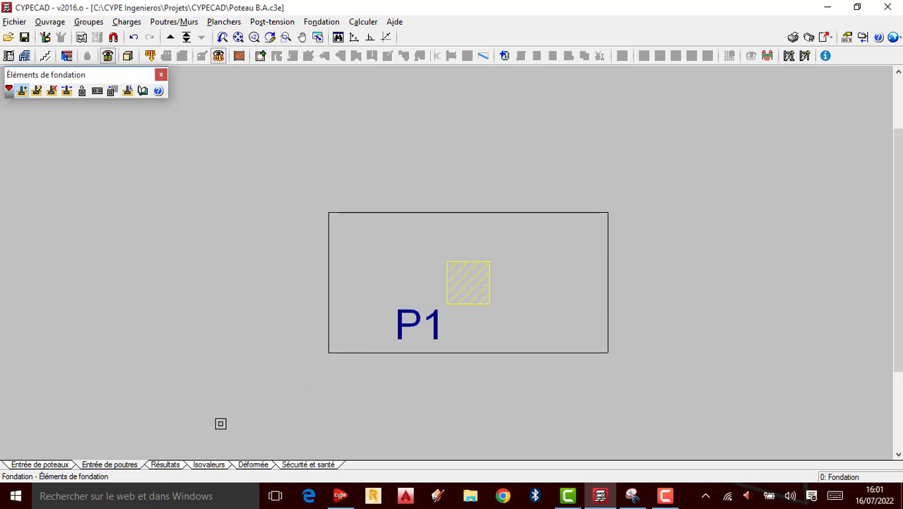
Step: Calculate the structure with its foundation and close the calculation error report
{"action": "left_click", "coordinate": [363, 22]}
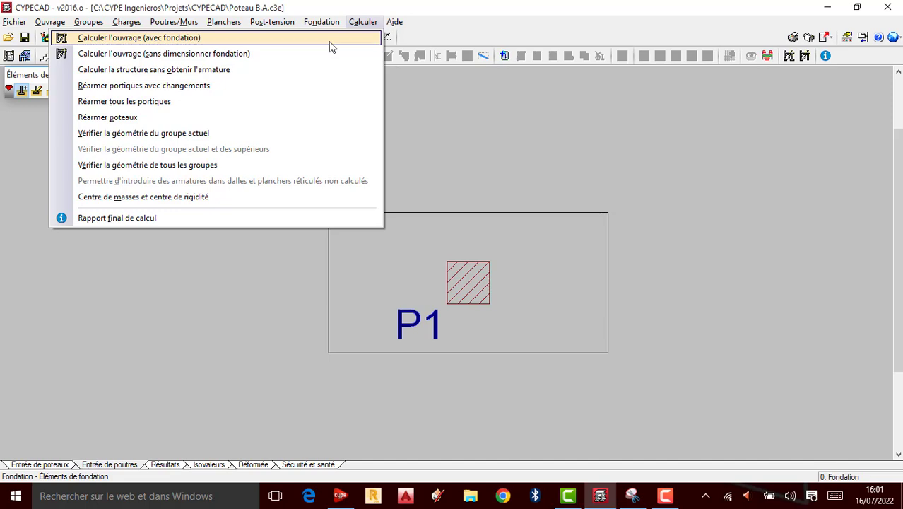
{"action": "left_click", "coordinate": [330, 40]}
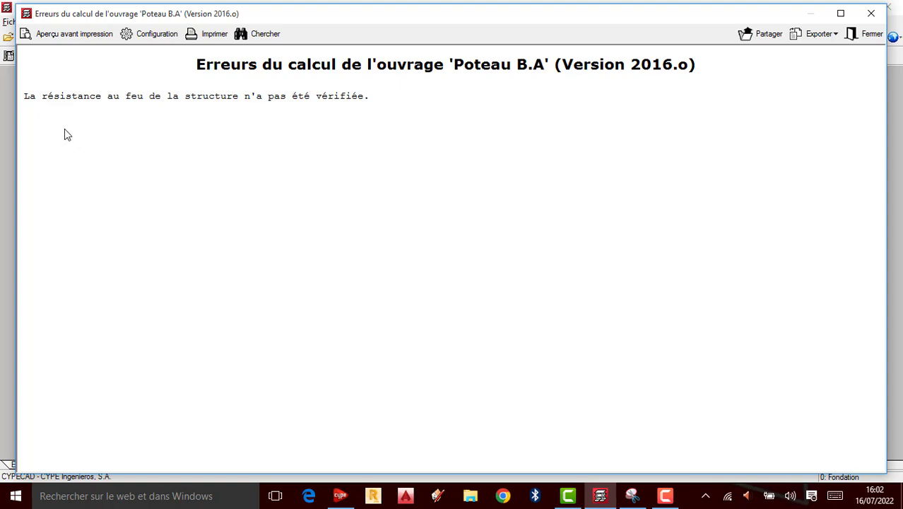
{"action": "left_click", "coordinate": [871, 15]}
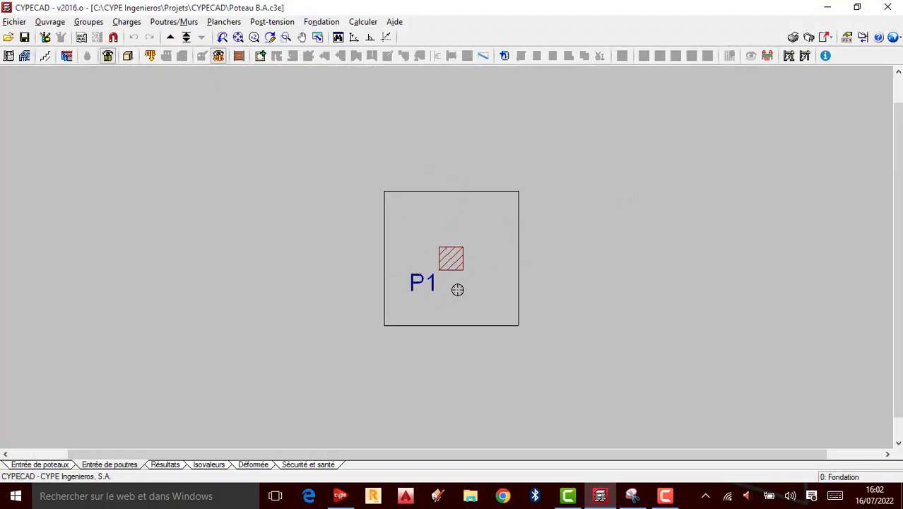
Step: Examine the outline of the calculated footing around column P1 in the foundation plan
{"action": "scroll", "coordinate": [458, 290], "scroll_direction": "up", "scroll_amount": 2}
{"action": "scroll", "coordinate": [470, 197], "scroll_direction": "up", "scroll_amount": 1}
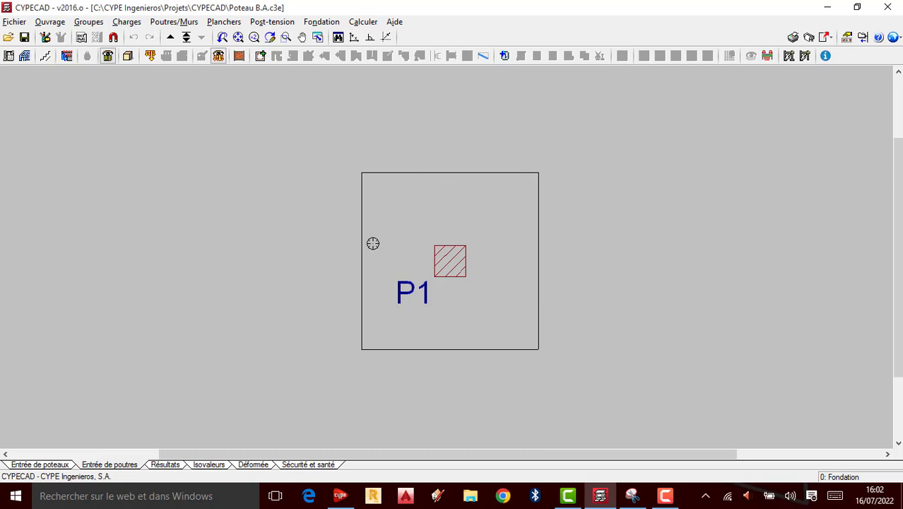
{"action": "scroll", "coordinate": [444, 274], "scroll_direction": "up", "scroll_amount": 1}
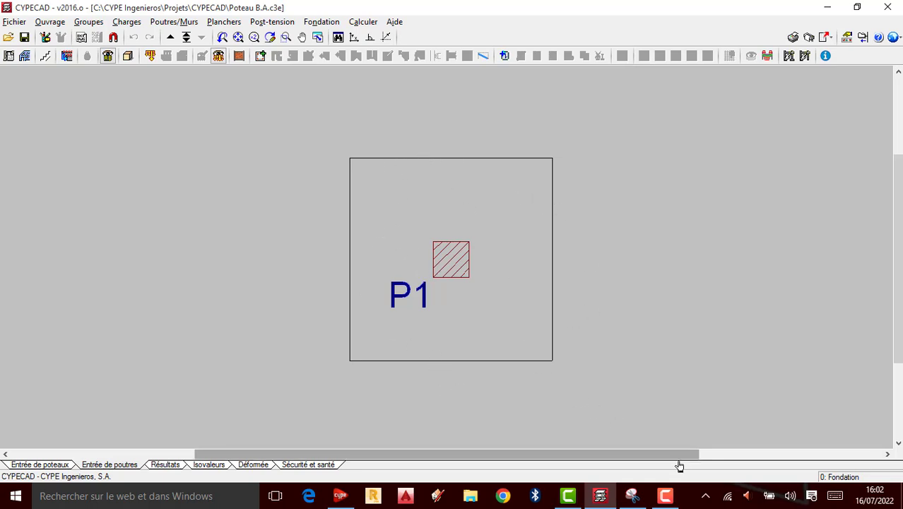
{"action": "left_click", "coordinate": [665, 496]}
{"action": "left_click", "coordinate": [558, 239]}
{"action": "scroll", "coordinate": [548, 249], "scroll_direction": "up", "scroll_amount": 1}
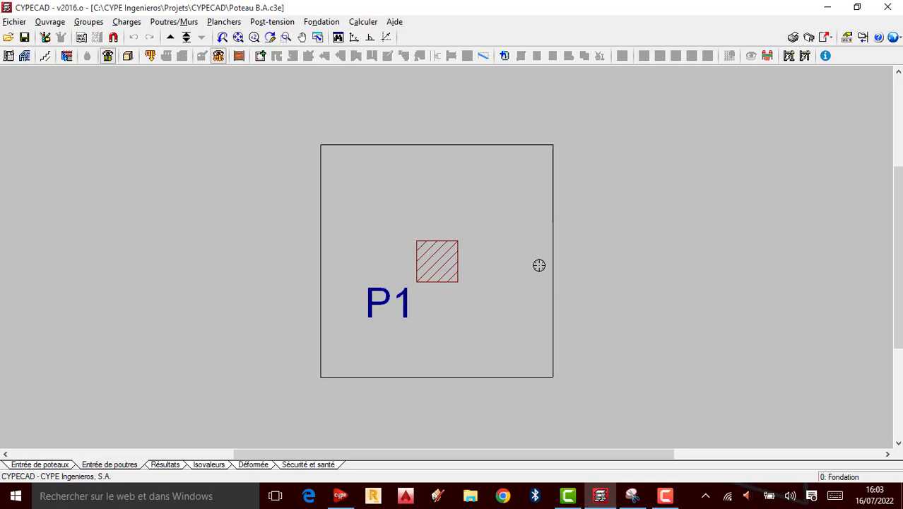
{"action": "scroll", "coordinate": [539, 265], "scroll_direction": "down", "scroll_amount": 1}
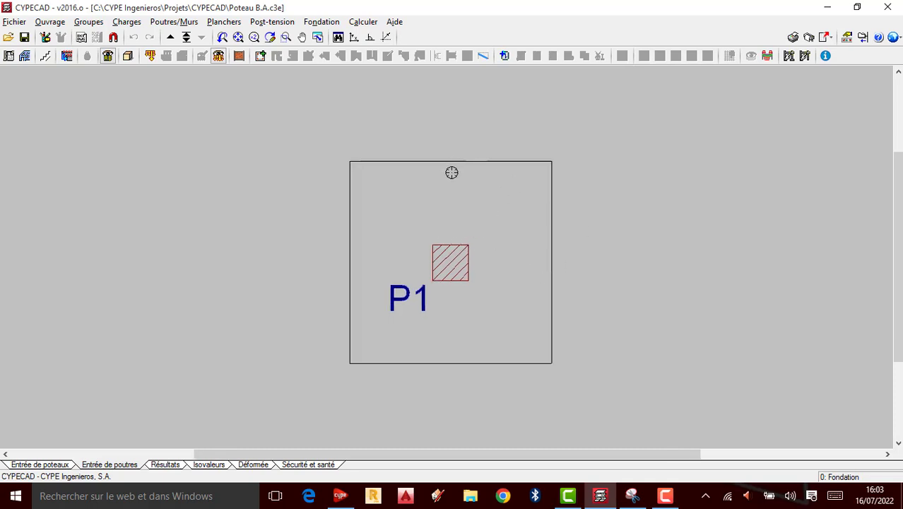
{"action": "scroll", "coordinate": [500, 214], "scroll_direction": "down", "scroll_amount": 1}
{"action": "scroll", "coordinate": [413, 259], "scroll_direction": "up", "scroll_amount": 1}
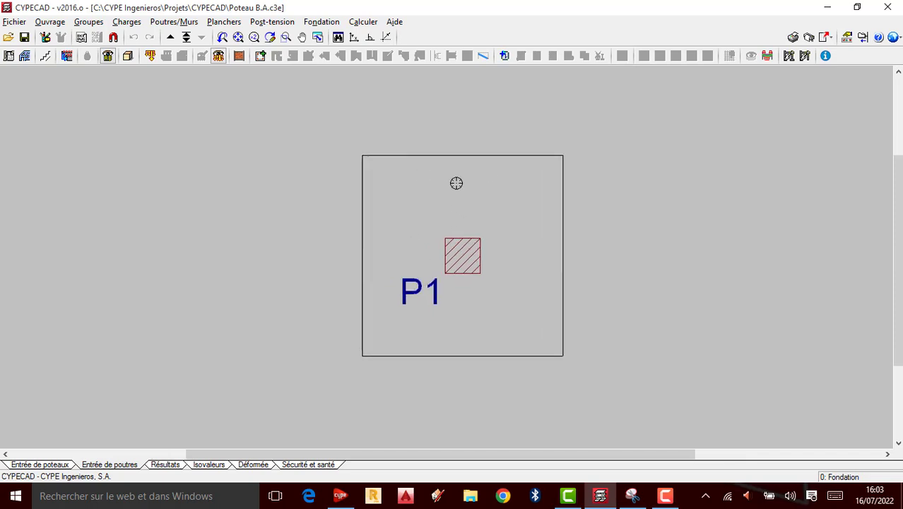
Step: Open the calculation results, try to view the isovalues, and dismiss the notice
{"action": "left_click", "coordinate": [166, 464]}
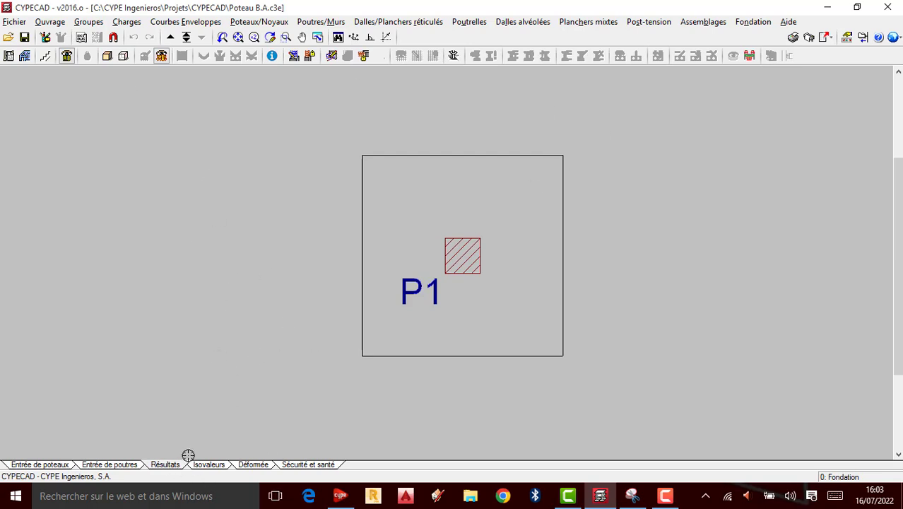
{"action": "left_click", "coordinate": [209, 466]}
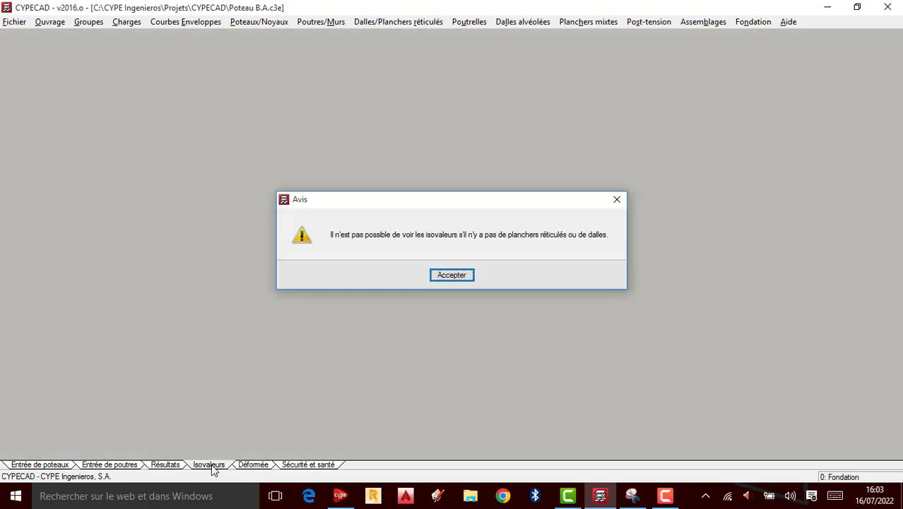
{"action": "left_click", "coordinate": [617, 199]}
Step: View the column's deformed shape under Poids propre, Charges permanentes and Charge d'exploitation, and open the Sécurité et santé view
{"action": "left_click", "coordinate": [253, 465]}
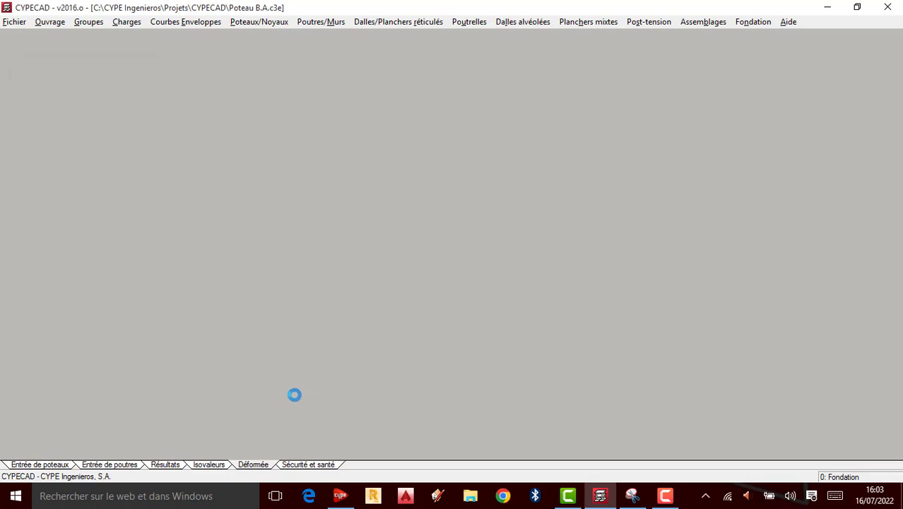
{"action": "middle_click_drag", "start_coordinate": [484, 272], "coordinate": [500, 192]}
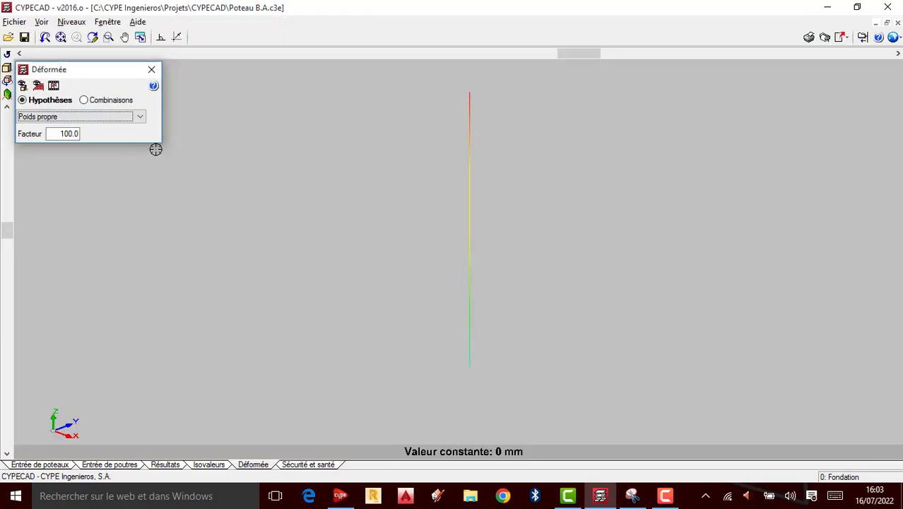
{"action": "left_click", "coordinate": [142, 117]}
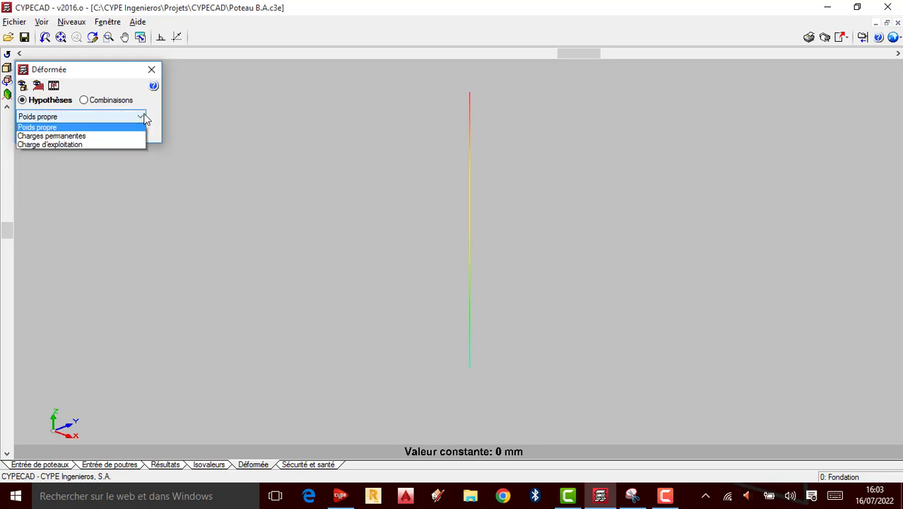
{"action": "left_click", "coordinate": [78, 132]}
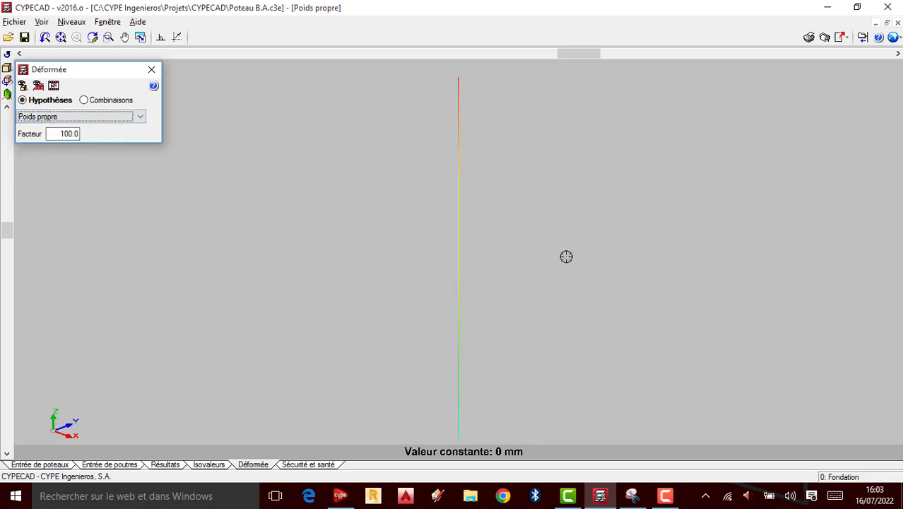
{"action": "left_click", "coordinate": [140, 117]}
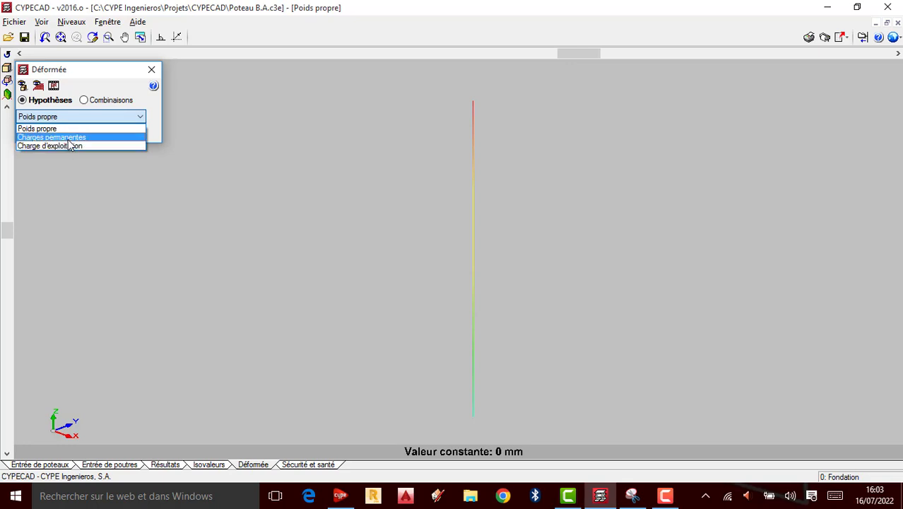
{"action": "left_click", "coordinate": [70, 137]}
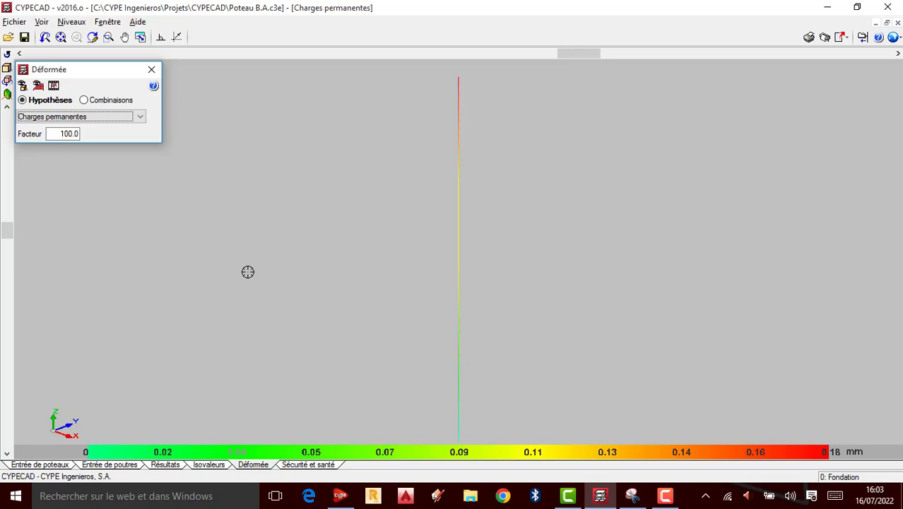
{"action": "left_click", "coordinate": [142, 118]}
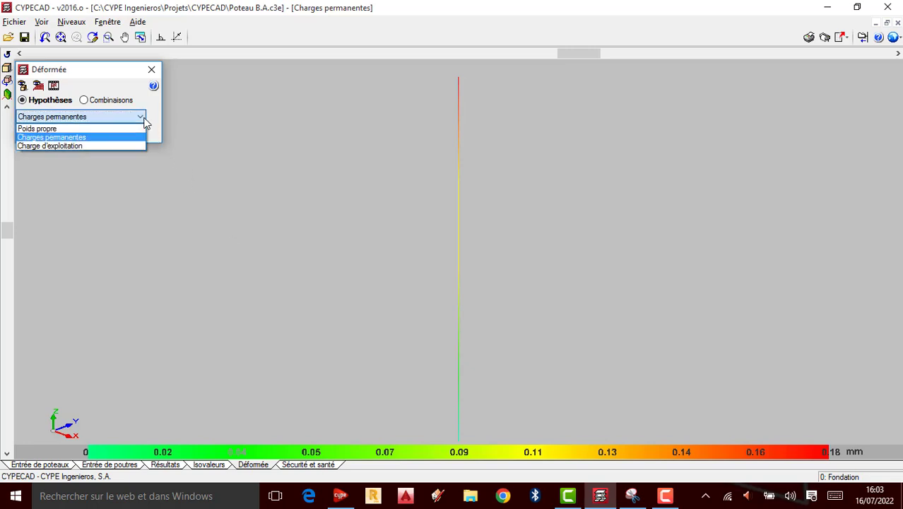
{"action": "left_click", "coordinate": [92, 145]}
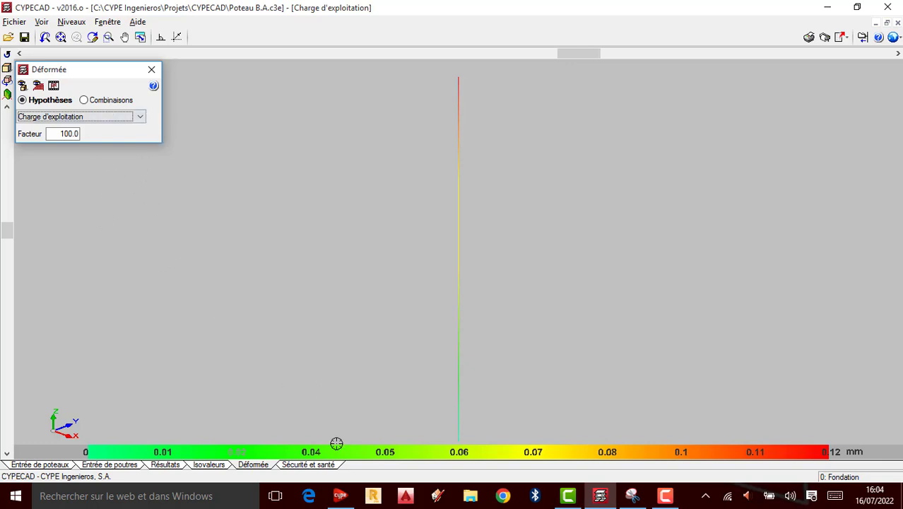
{"action": "left_click", "coordinate": [310, 464]}
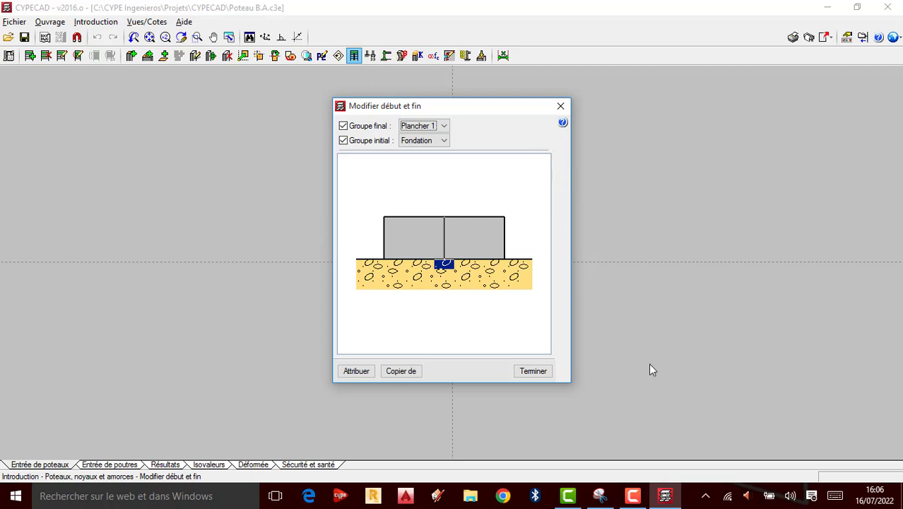
{"action": "mouse_move", "coordinate": [632, 495]}
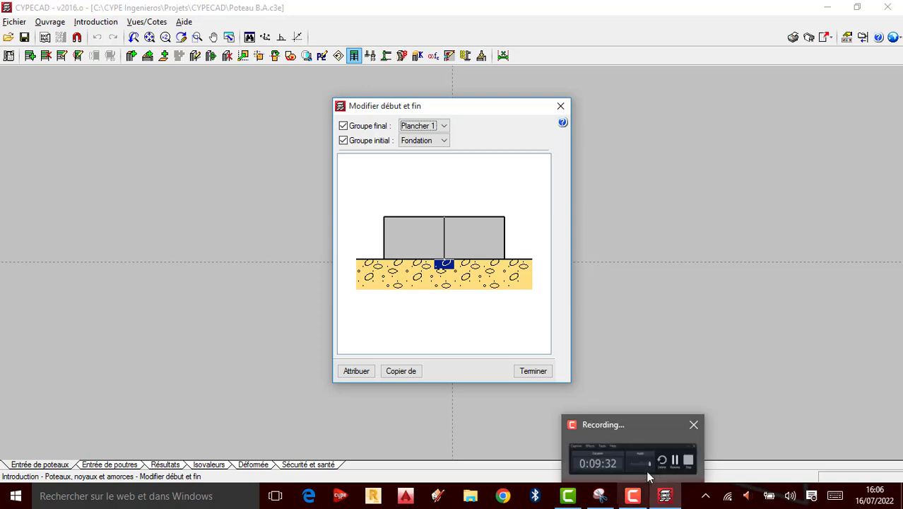
{"action": "left_click", "coordinate": [652, 446]}
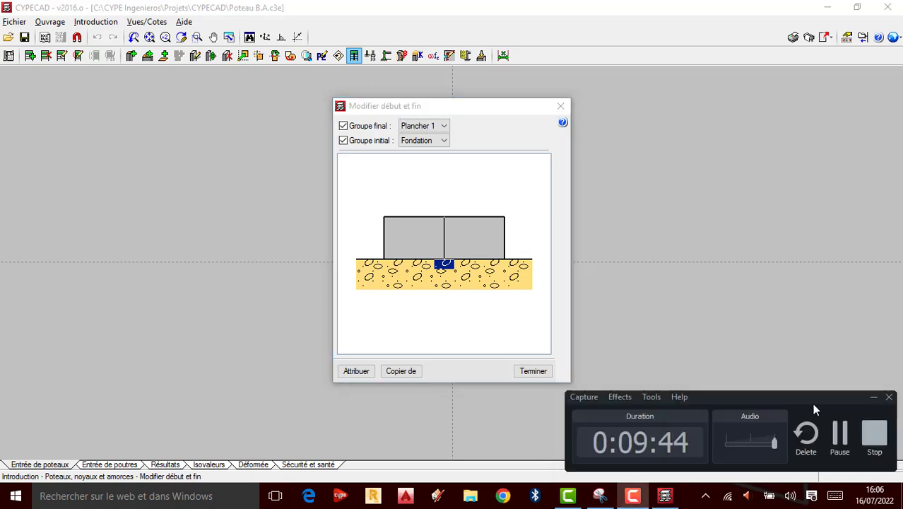
{"action": "left_click", "coordinate": [872, 431]}
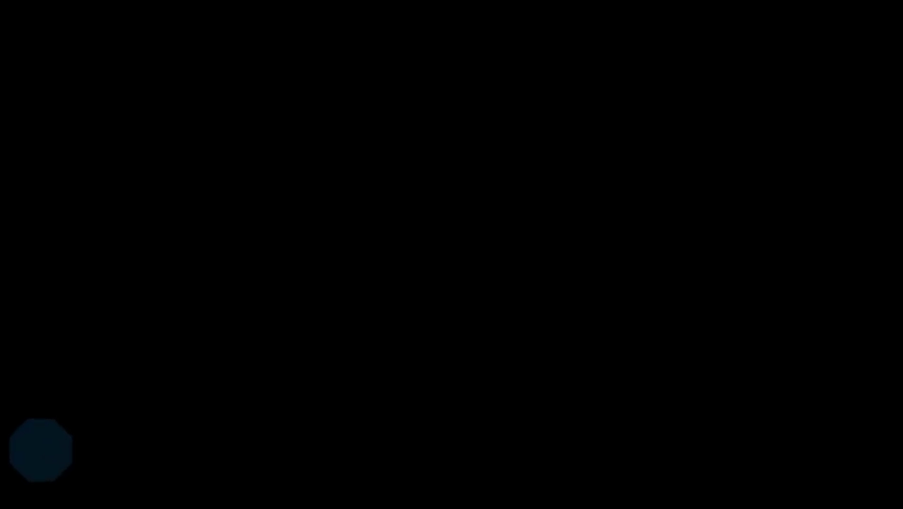